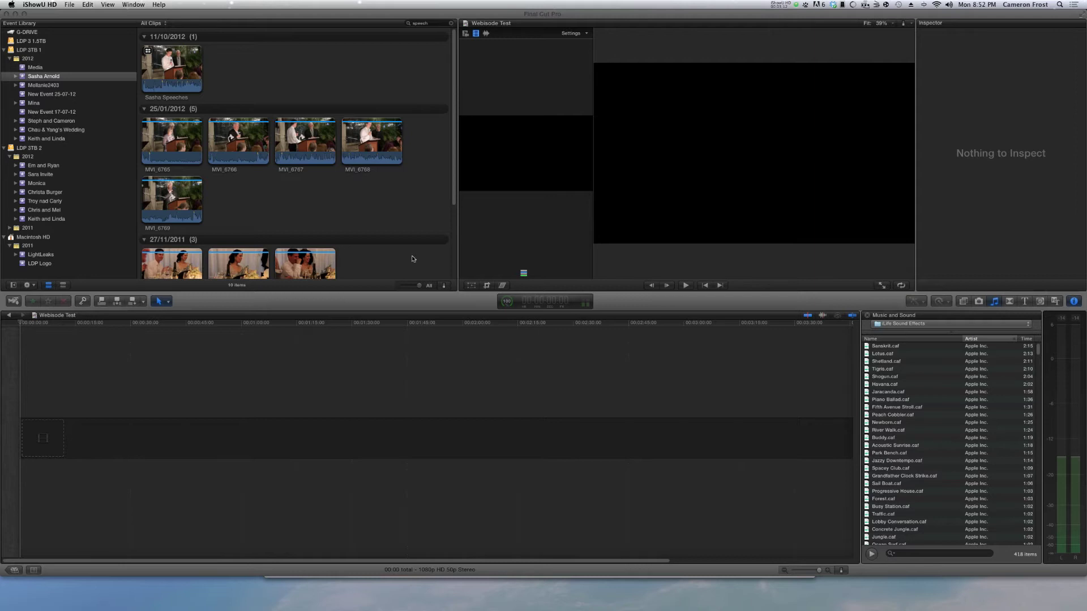
# Step: Marquee-select the six podium speech clips in the browser
pyautogui.scroll(-2, 412, 261)
pyautogui.scroll(-3, 412, 261)
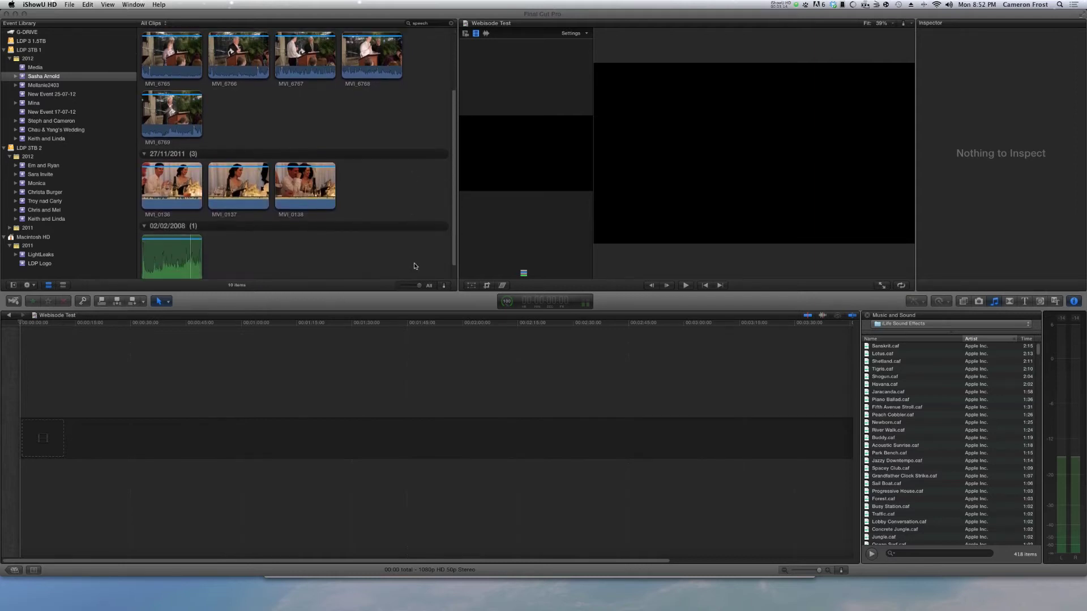
pyautogui.scroll(-1, 415, 266)
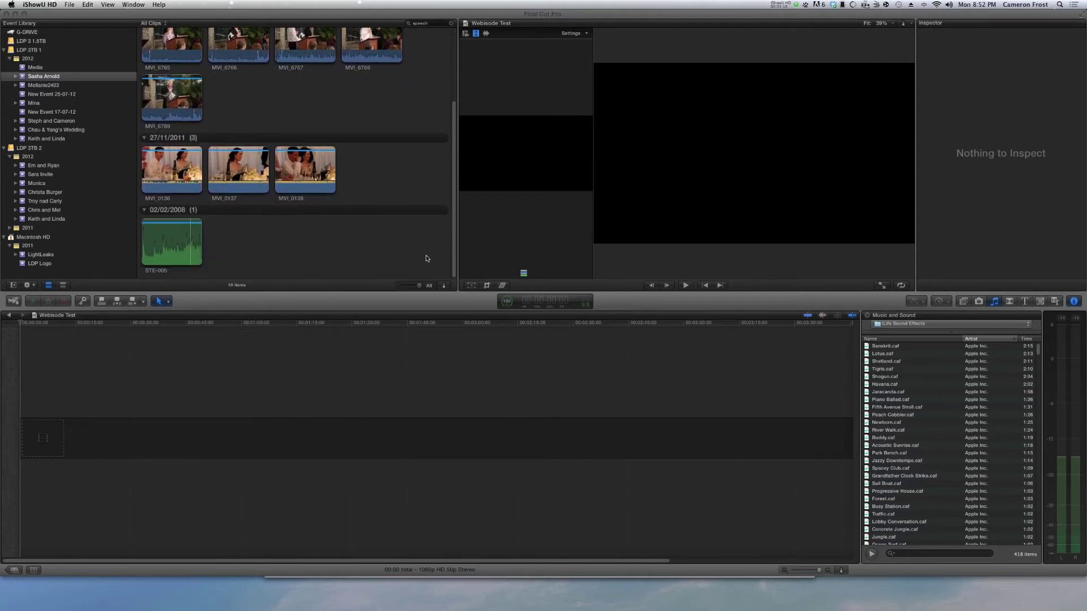
pyautogui.scroll(3, 427, 259)
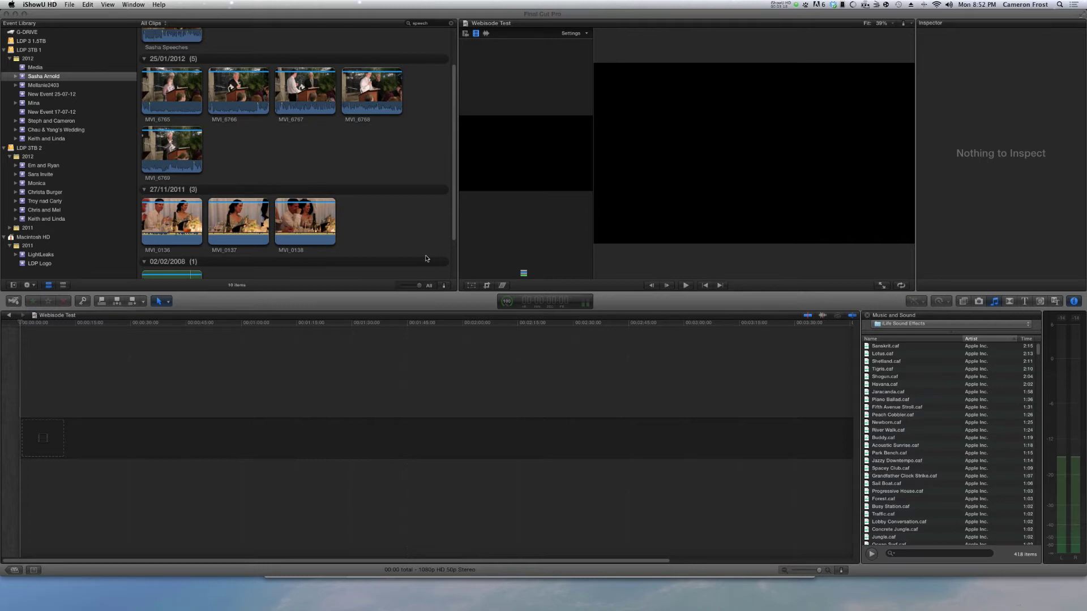
pyautogui.scroll(3, 426, 258)
pyautogui.scroll(-4, 427, 258)
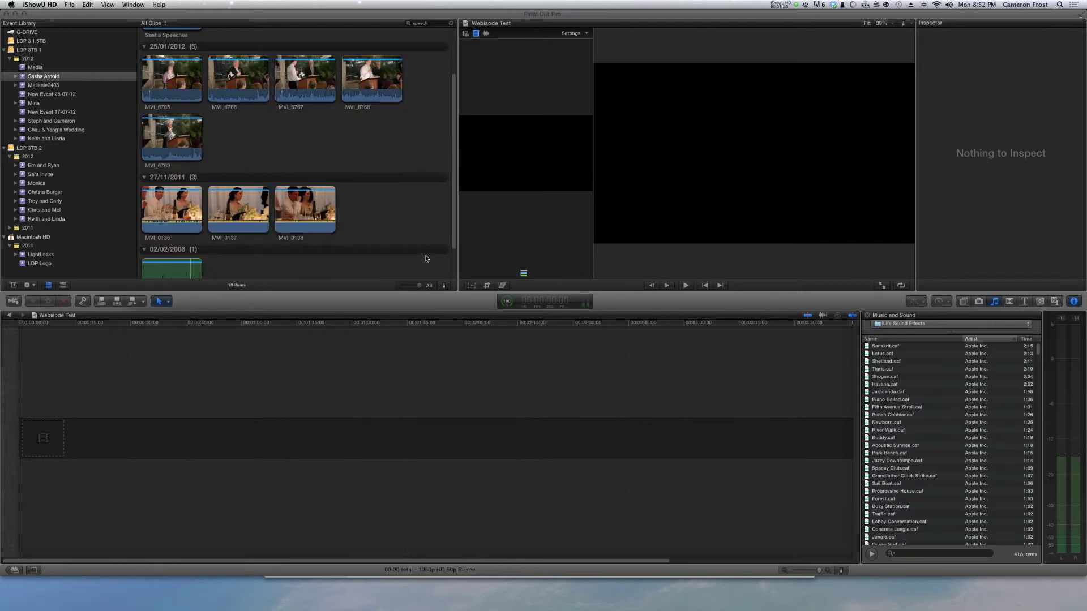
pyautogui.scroll(-2, 426, 258)
pyautogui.scroll(5, 425, 255)
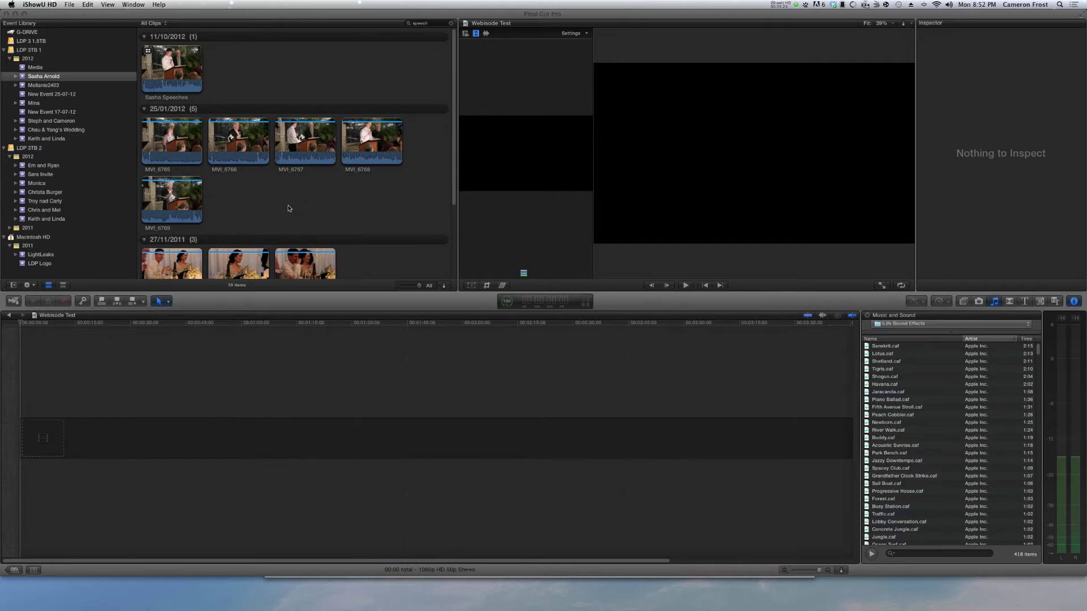
pyautogui.scroll(-1, 300, 204)
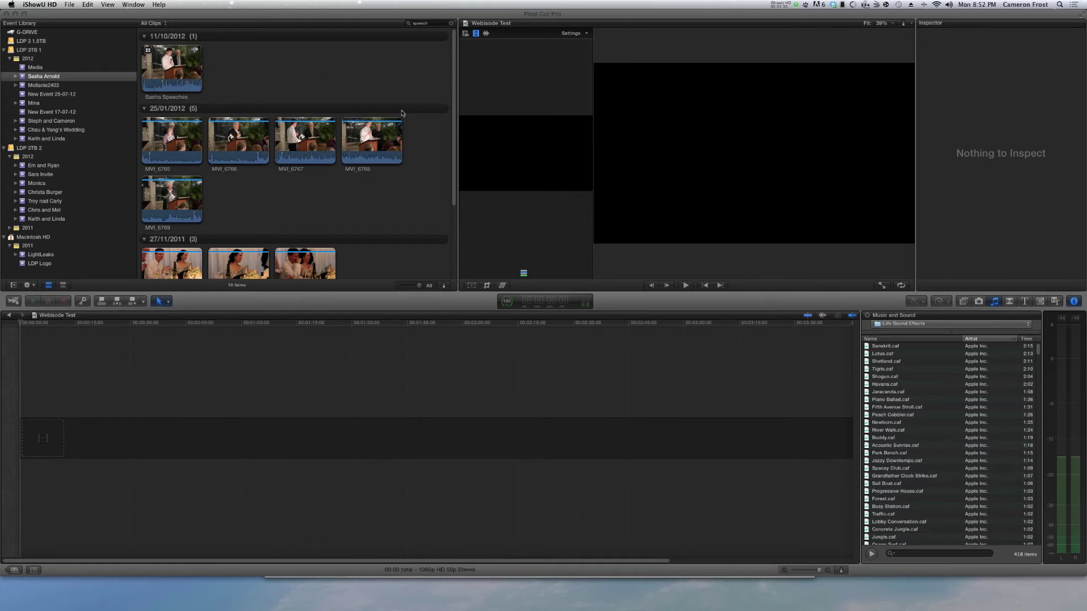
pyautogui.scroll(-4, 238, 88)
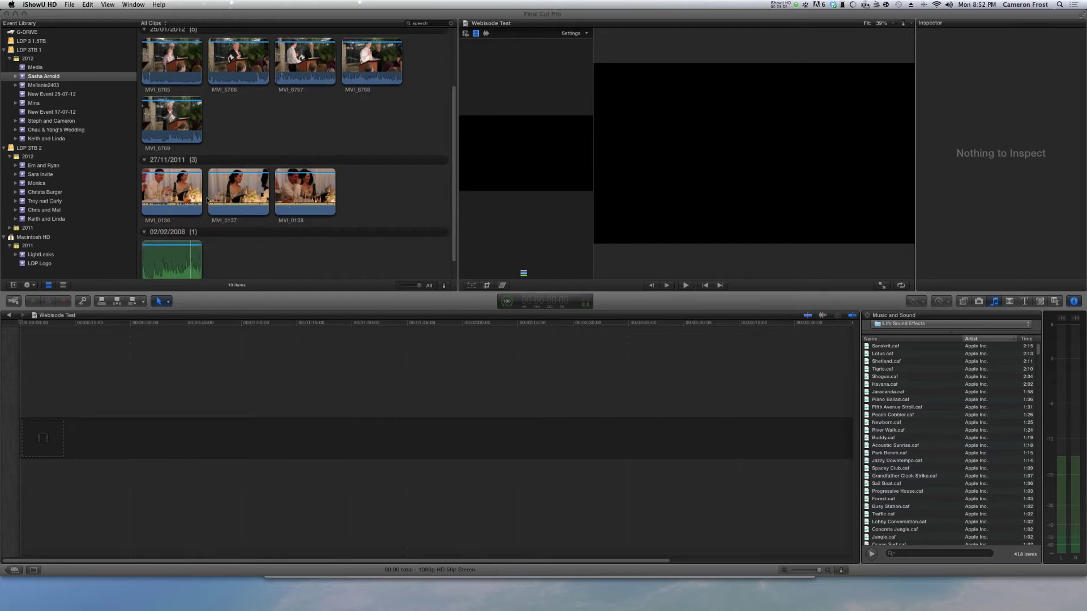
pyautogui.scroll(-1, 231, 189)
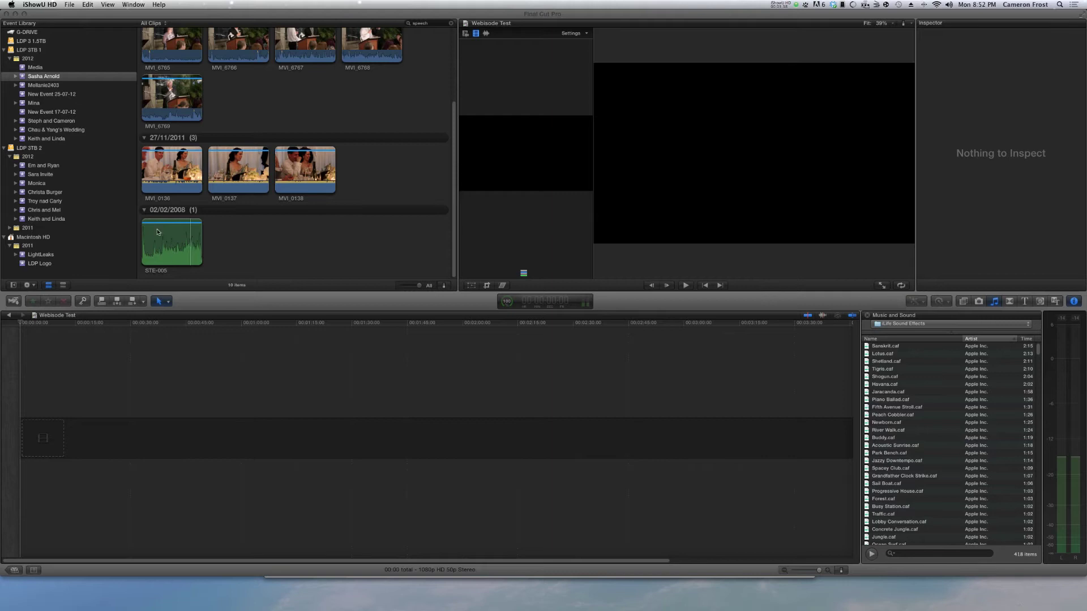
pyautogui.scroll(5, 165, 246)
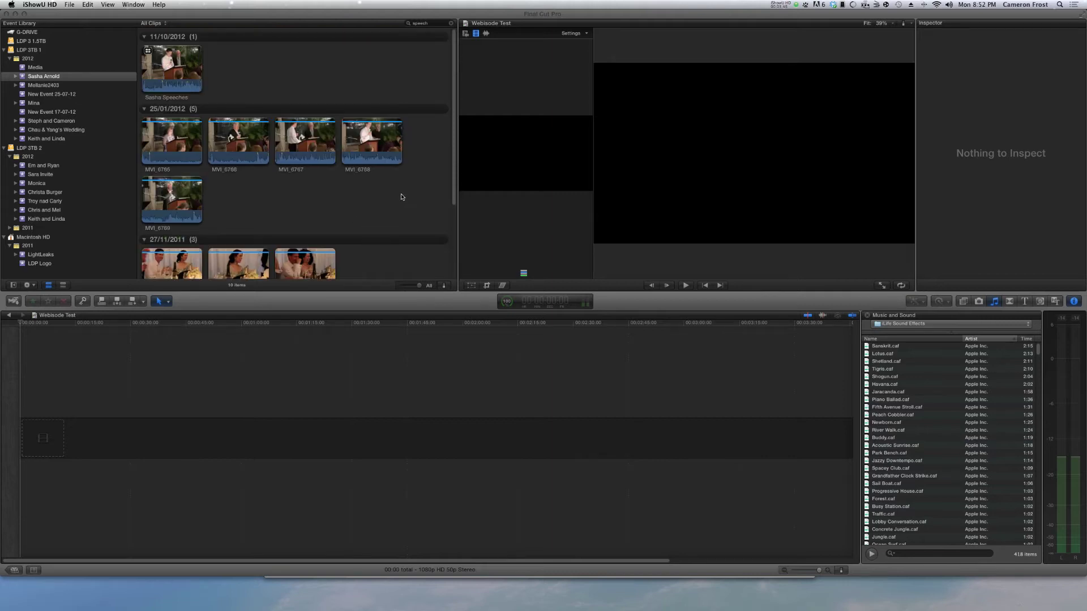
pyautogui.scroll(-5, 320, 210)
pyautogui.scroll(5, 320, 210)
pyautogui.click(406, 233)
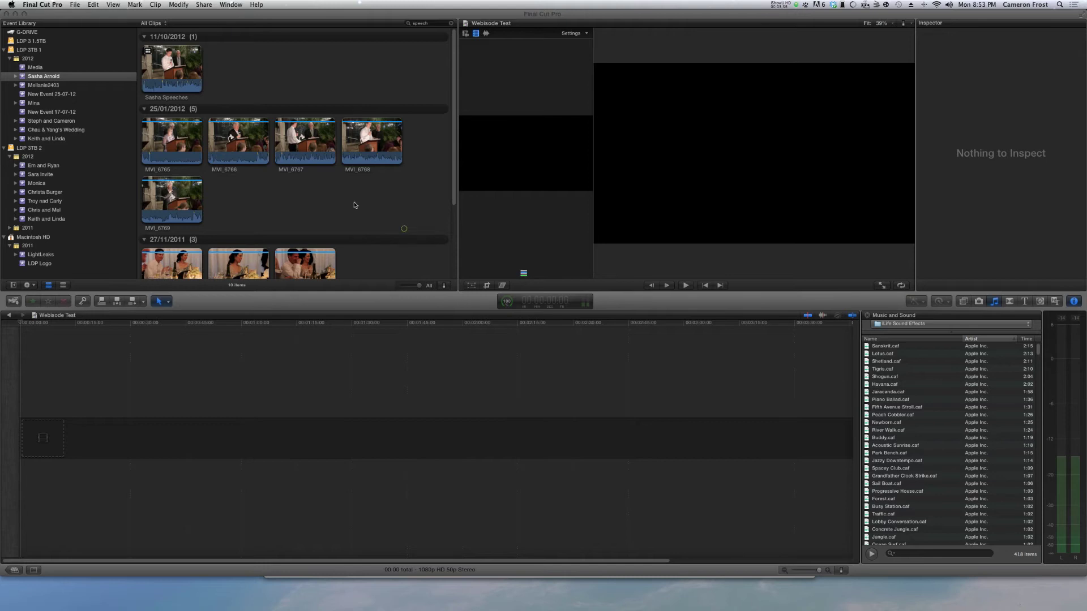
pyautogui.moveTo(406, 233); pyautogui.dragTo(210, 117)
pyautogui.click(361, 214)
pyautogui.moveTo(400, 223); pyautogui.dragTo(139, 41)
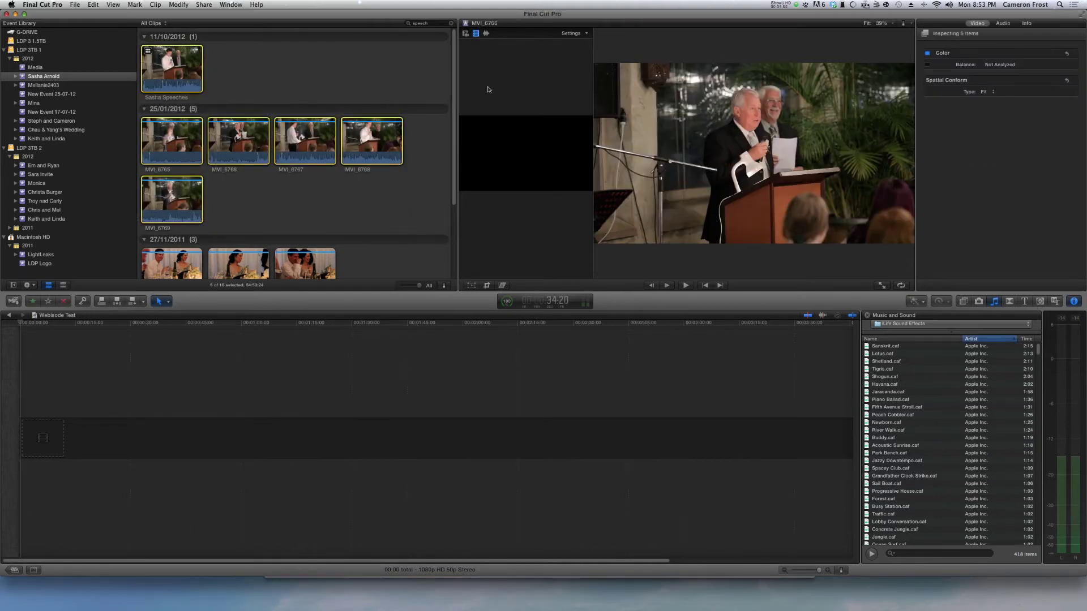
# Step: In the Info inspector, set Notes to Speeches, Camera Angle to 1 and Camera Name to 5D
pyautogui.click(1026, 24)
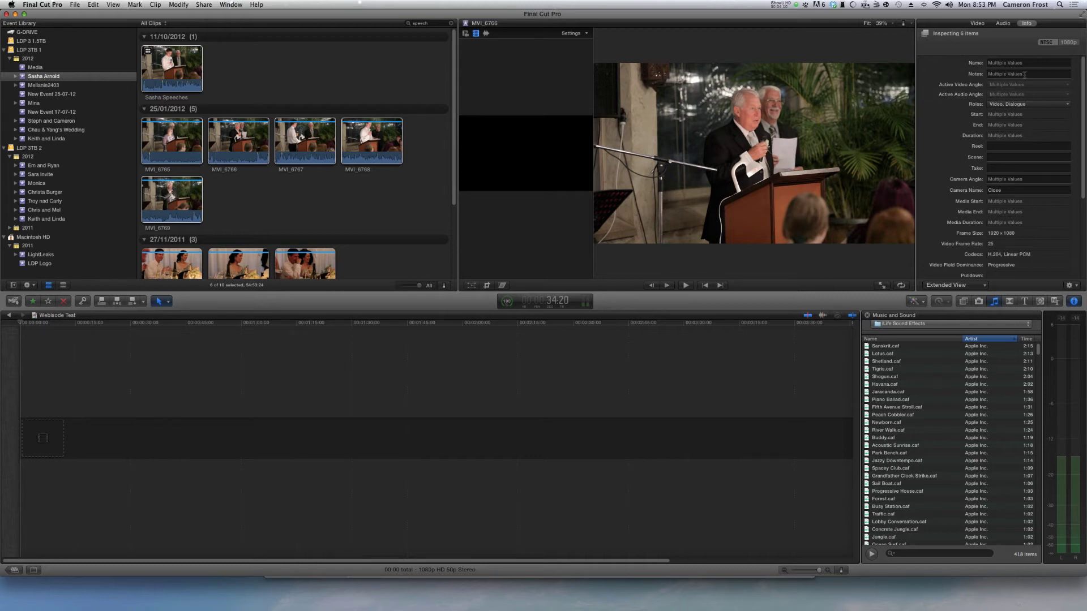
pyautogui.click(1024, 75)
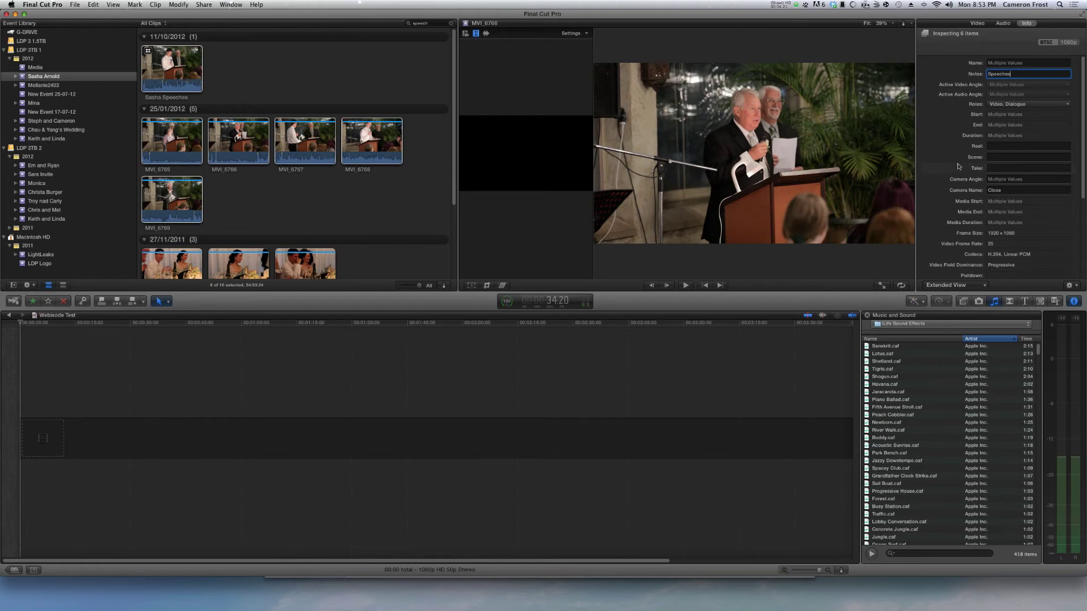
pyautogui.click(1011, 179)
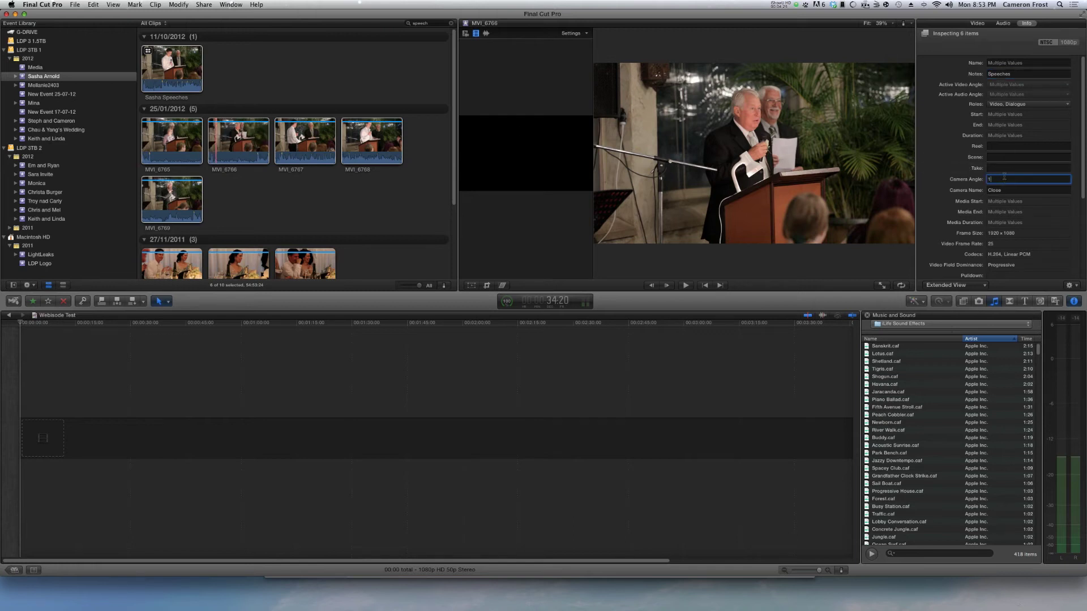
pyautogui.click(1003, 190)
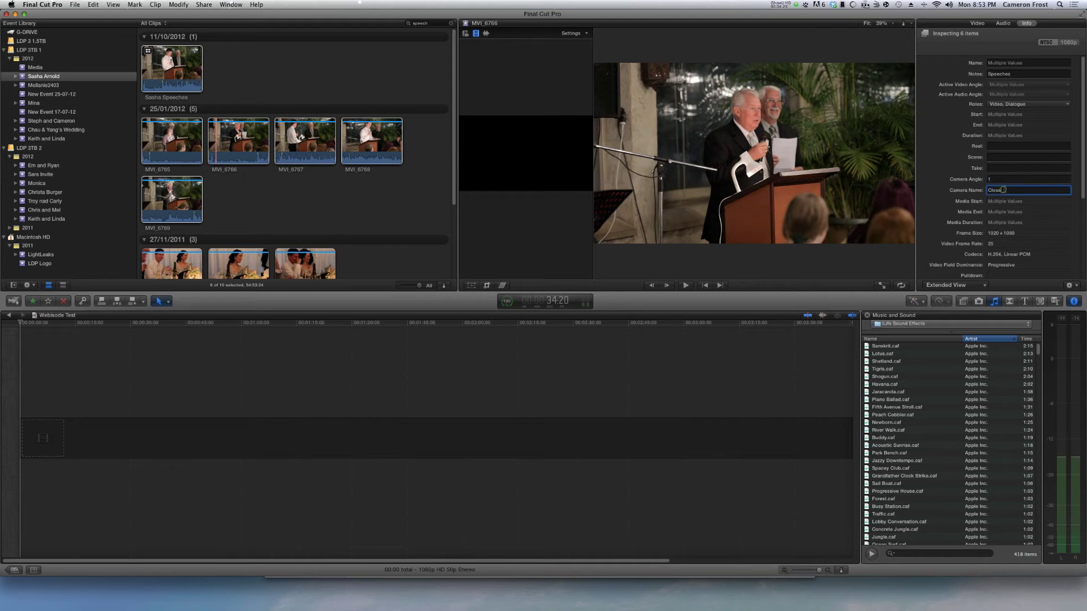
pyautogui.press('BackSpace')
pyautogui.scroll(-5, 948, 216)
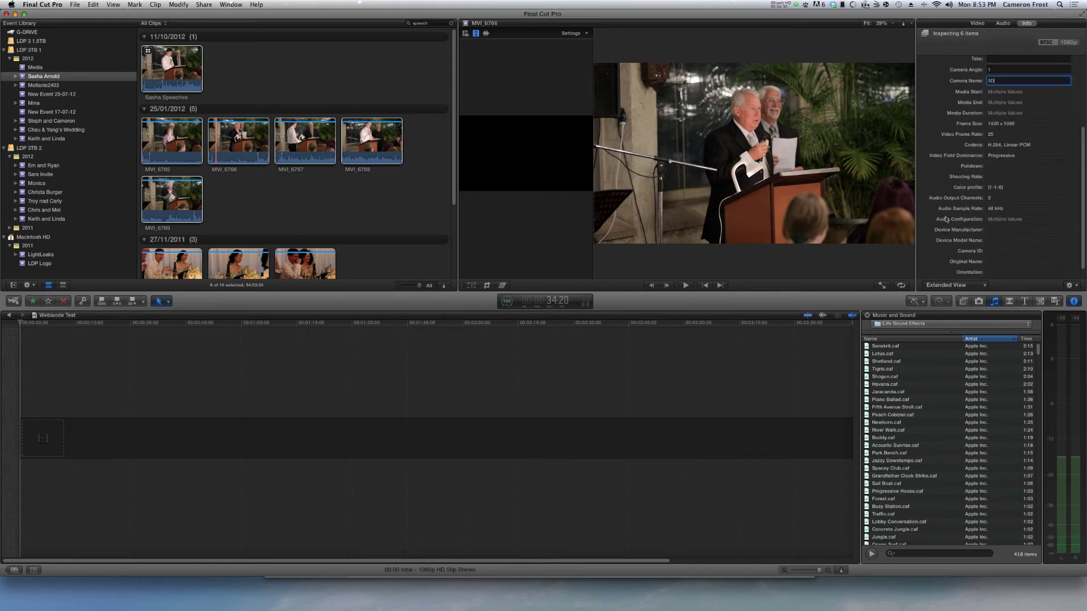
pyautogui.hotkey('shift', 'Tab')
pyautogui.scroll(3, 948, 192)
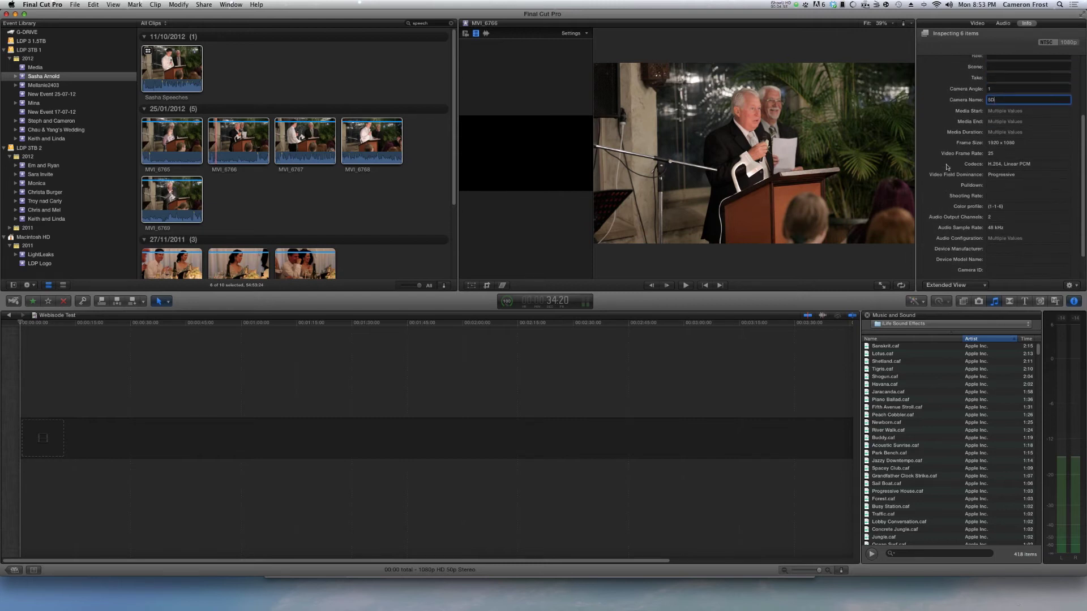
pyautogui.scroll(1, 946, 169)
pyautogui.press('Tab')
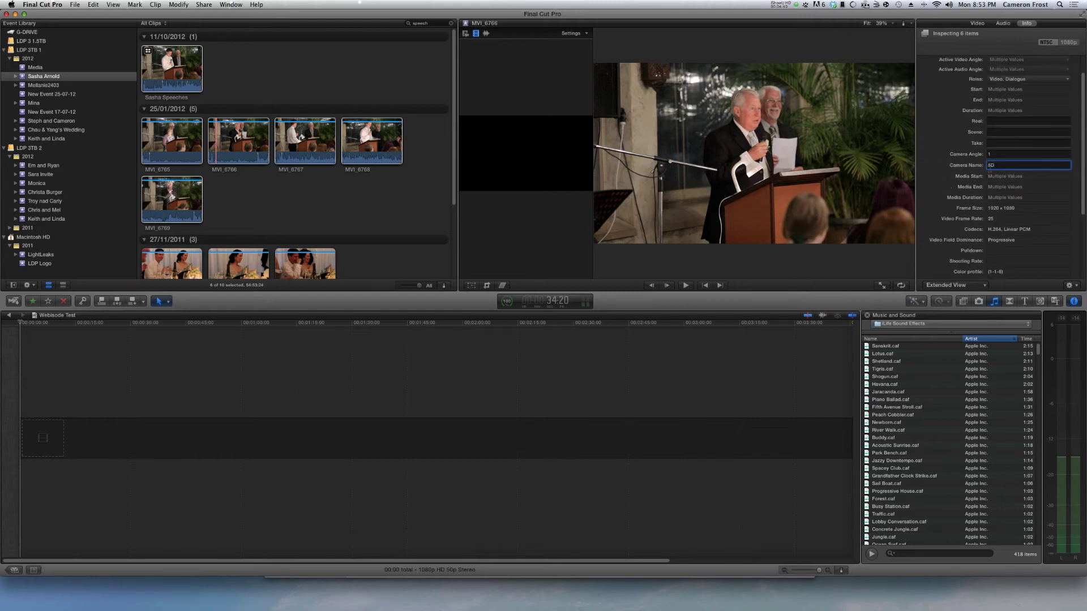
pyautogui.scroll(1, 966, 161)
pyautogui.scroll(-1, 311, 235)
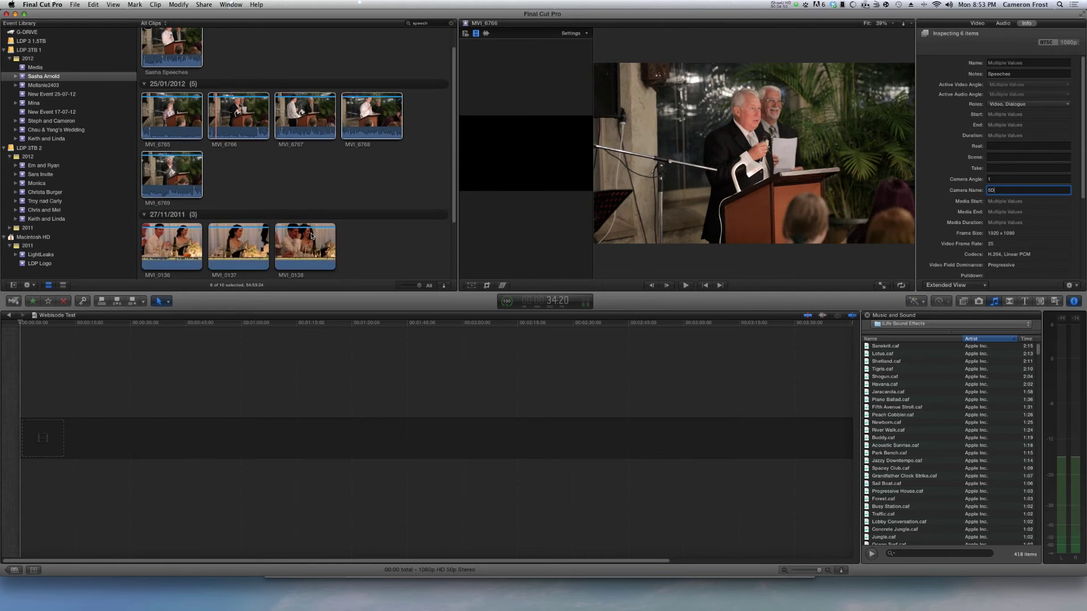
pyautogui.scroll(-3, 311, 235)
# Step: Give the STE-005 audio clip camera angle 3 and camera name 'Audio', then select all clips
pyautogui.moveTo(400, 176); pyautogui.dragTo(170, 187)
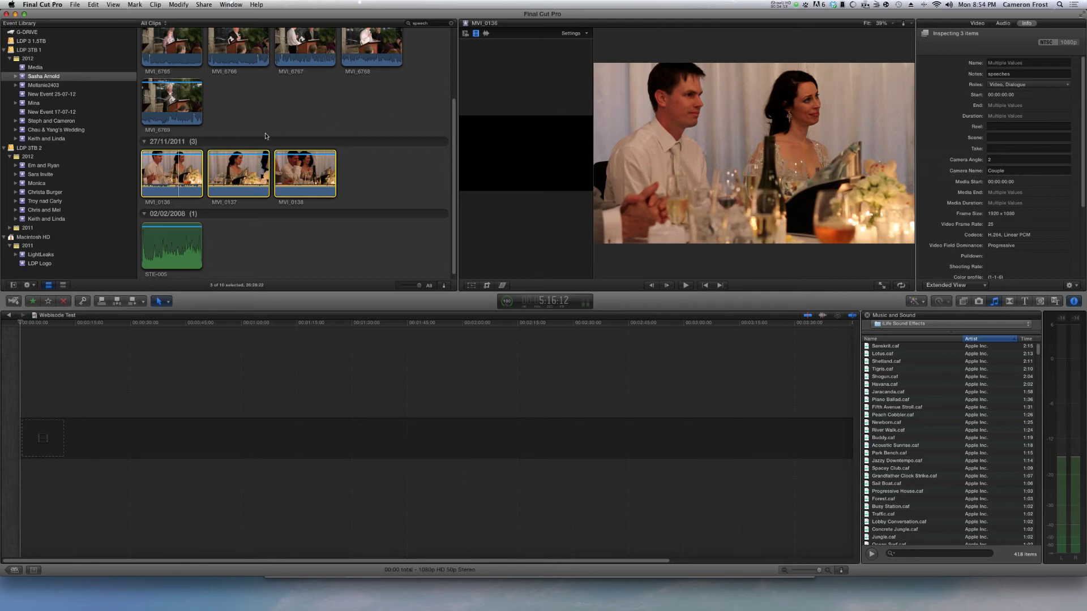
pyautogui.click(170, 253)
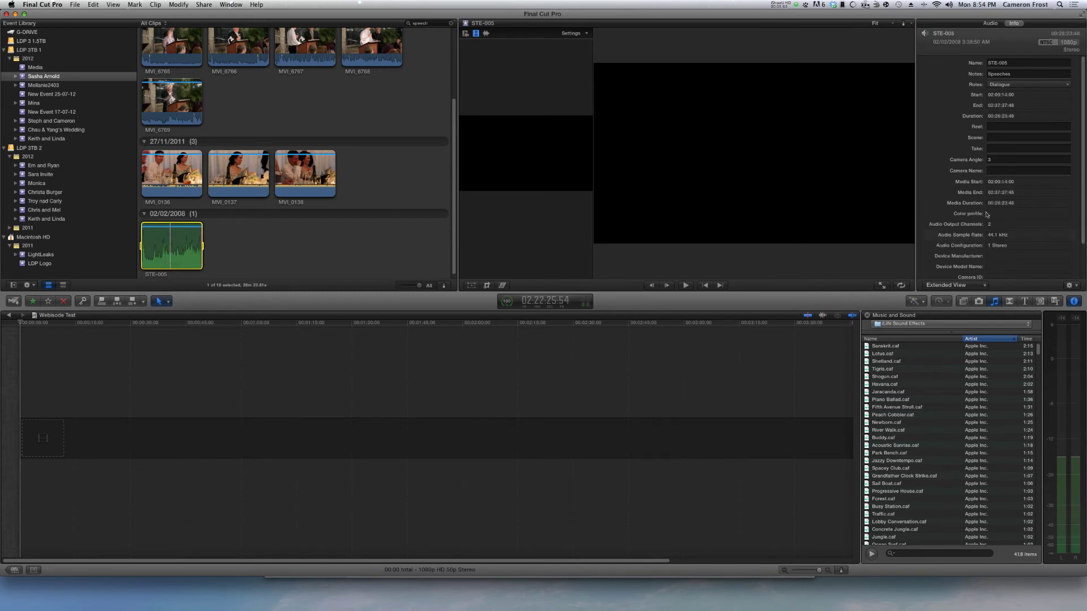
pyautogui.click(996, 169)
pyautogui.write('Audio')
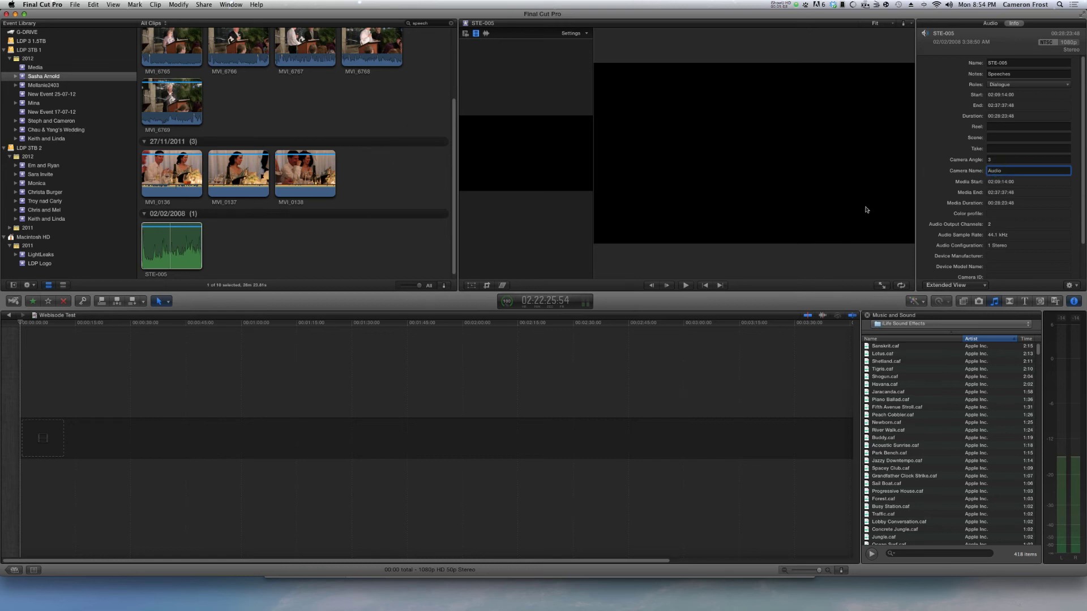
pyautogui.press('Return')
pyautogui.press('super+a')
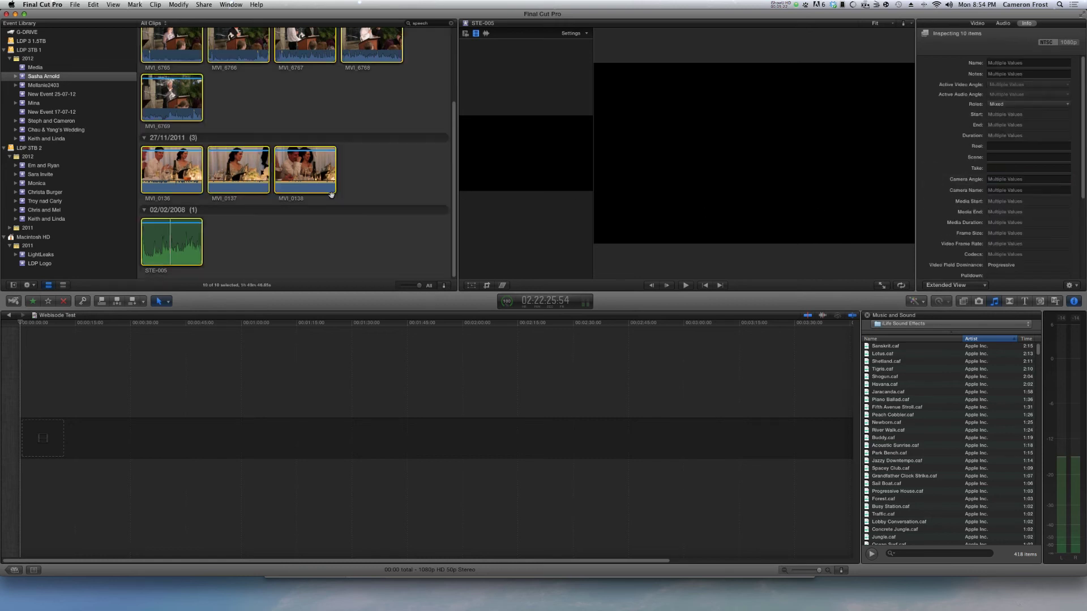
# Step: Make a new multicam clip named 'Speeches 1' from the nine selected speech clips
pyautogui.click(395, 275)
pyautogui.moveTo(411, 267); pyautogui.dragTo(145, 37)
pyautogui.scroll(2, 204, 90)
pyautogui.rightClick(183, 66)
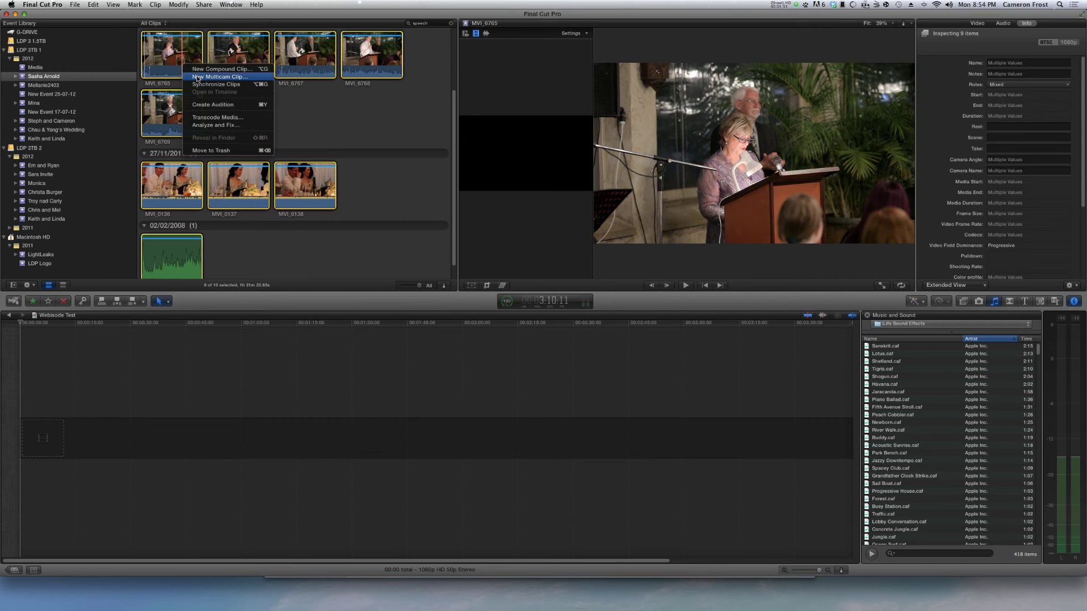
pyautogui.click(197, 77)
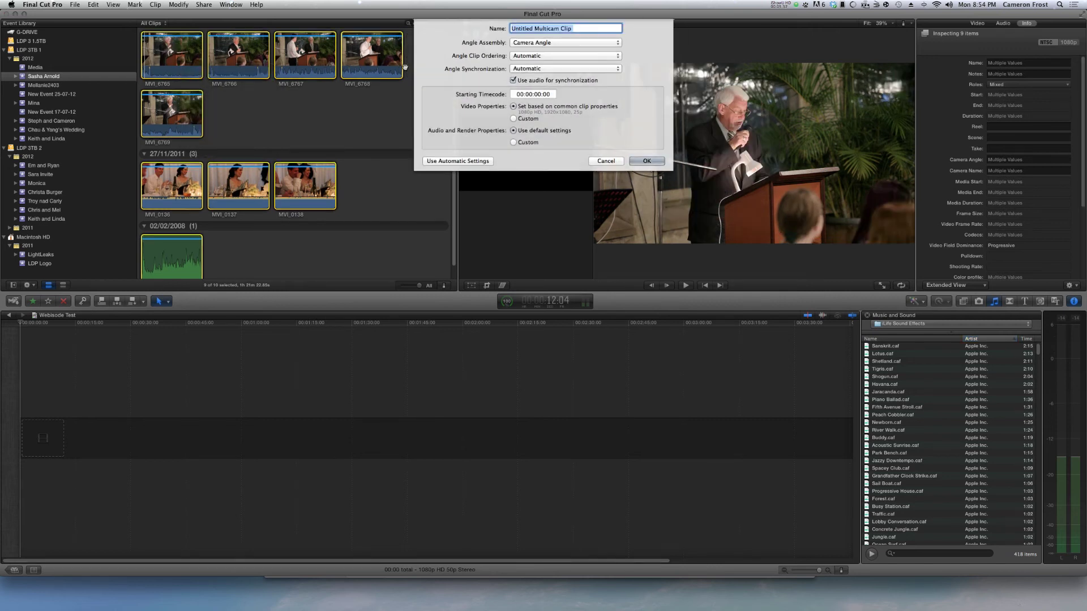
pyautogui.write('Speeches 1')
pyautogui.click(647, 161)
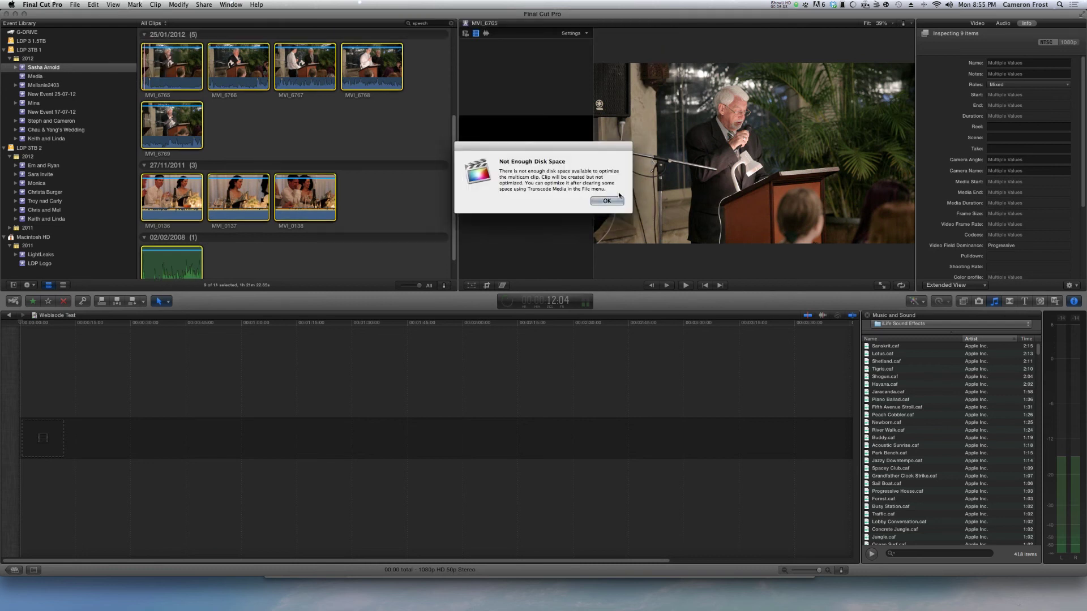
# Step: Dismiss the Not Enough Disk Space alert with OK
pyautogui.click(602, 201)
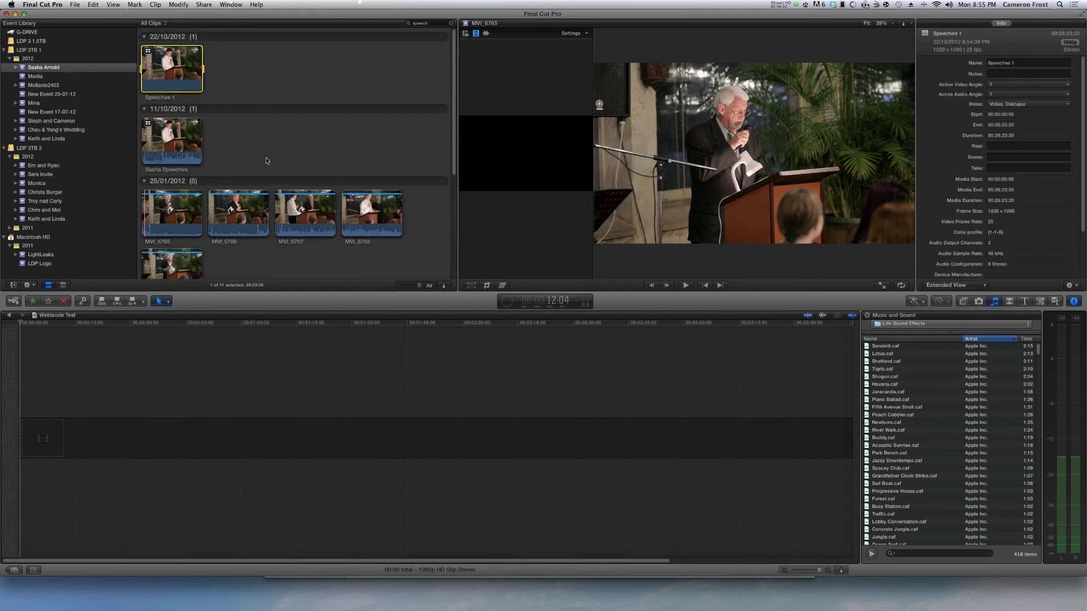
# Step: Open the Speeches 1 multicam clip in the angle editor
pyautogui.doubleClick(186, 59)
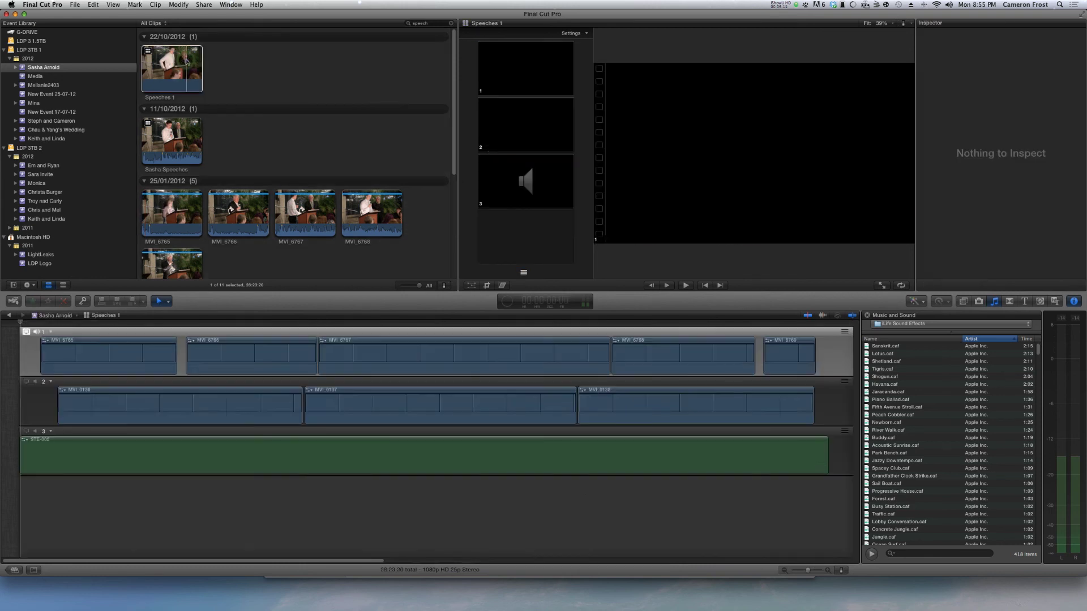